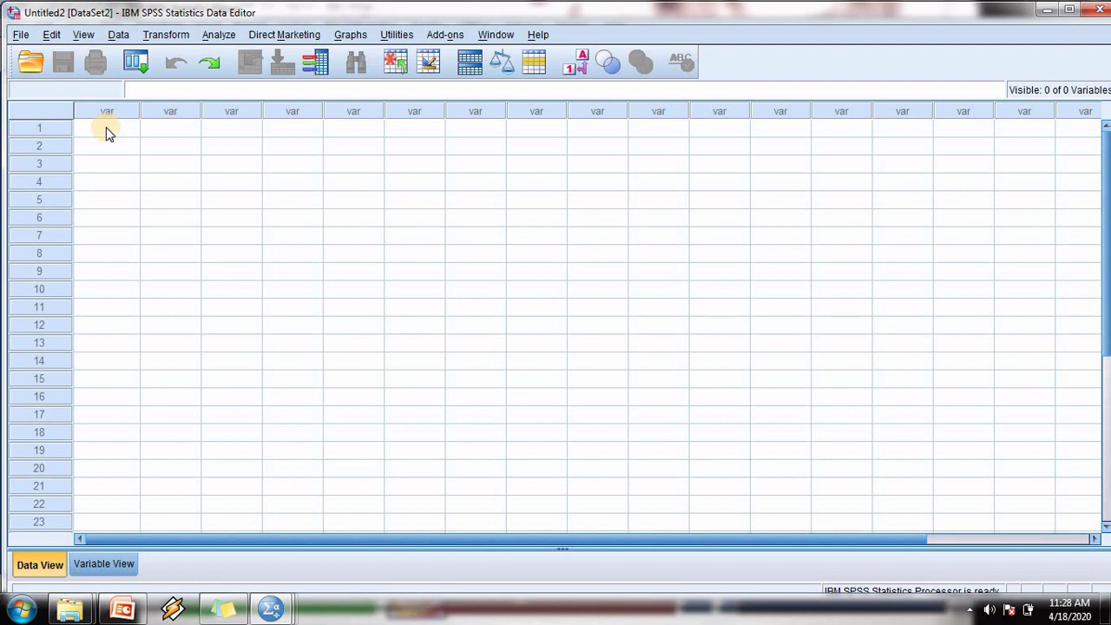
# Step: Enter 17 rows of paired scores in the first two columns, from 45 and 60 in row 1 to 85 and 90 in row 17
pyautogui.click(108, 130)
pyautogui.write('45.00\t60.00 50.00\t60.00 55.00\t65.00 60.00\t75.00 65.00\t75.00 70.00\t70.00 75.00\t80.00 80.00\t85.00 85.00\t90.00 90.00\t90.00 95.00\t95.00 50.00\t70.00 60.00\t75.00 65.00\t80.00 70.00\t80.00 75.00\t85.00 85.00\t90.00')
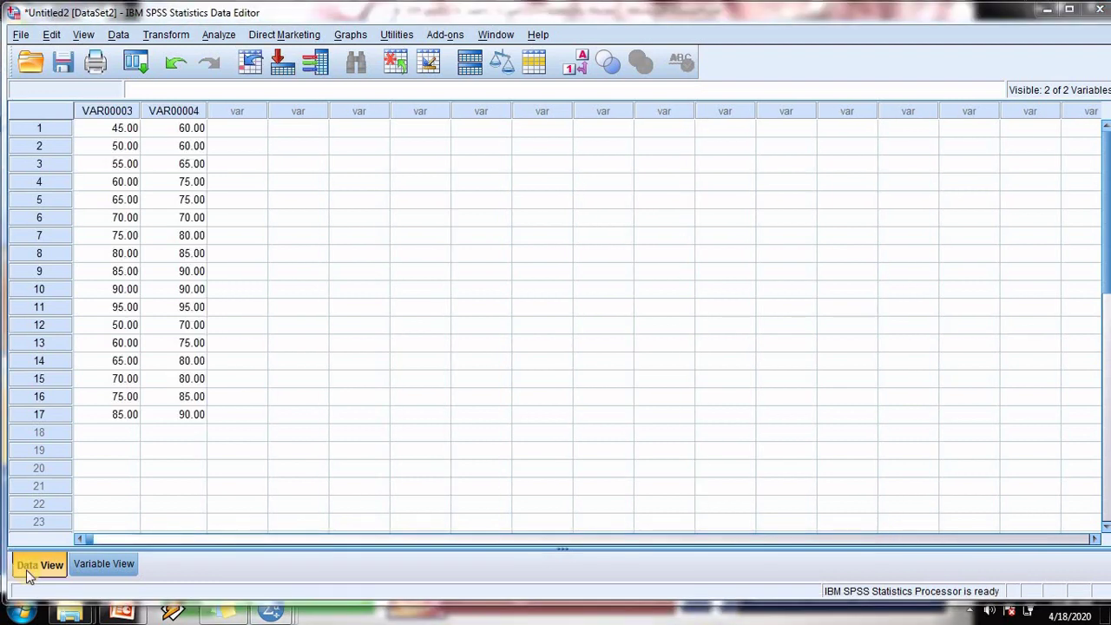
pyautogui.click(114, 114)
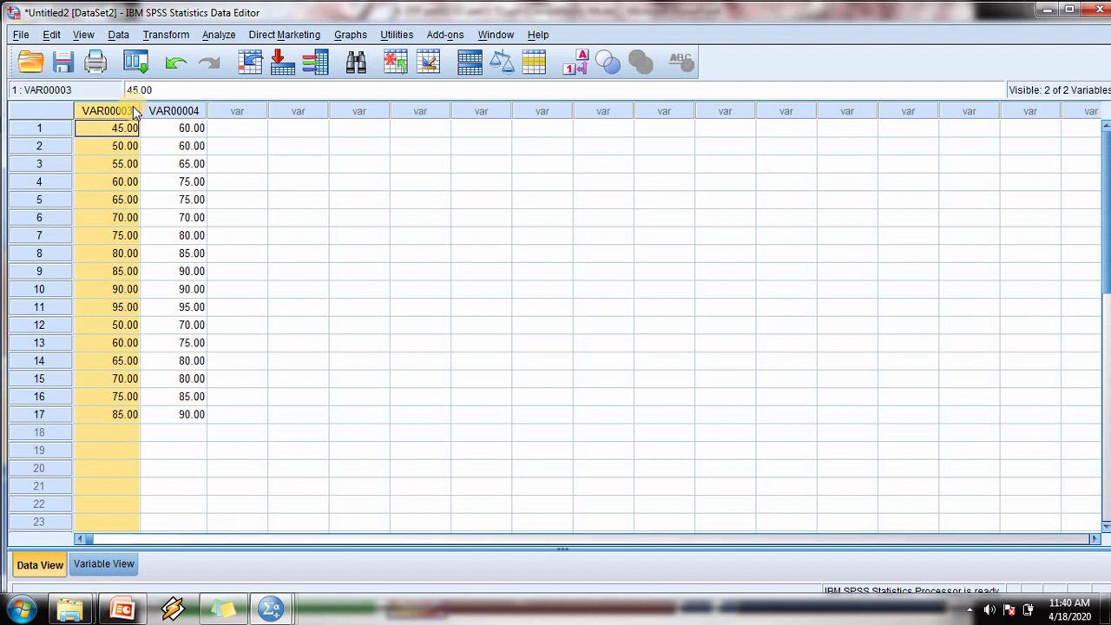
pyautogui.click(178, 112)
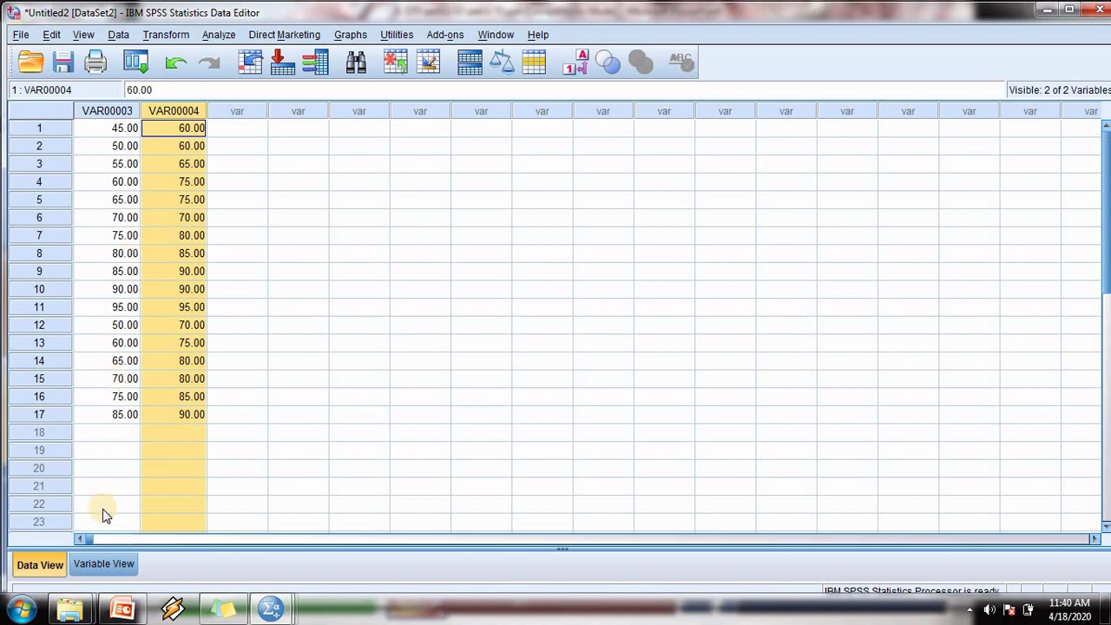
# Step: Rename the first variable Sebelum and the second variable Sesudah
pyautogui.click(103, 565)
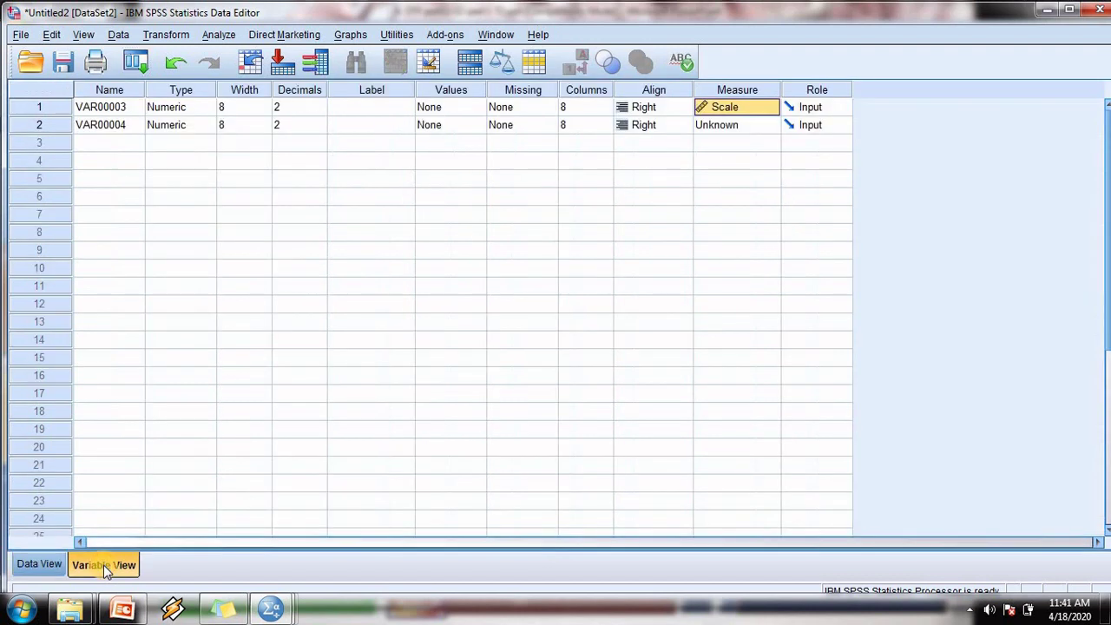
pyautogui.click(109, 107)
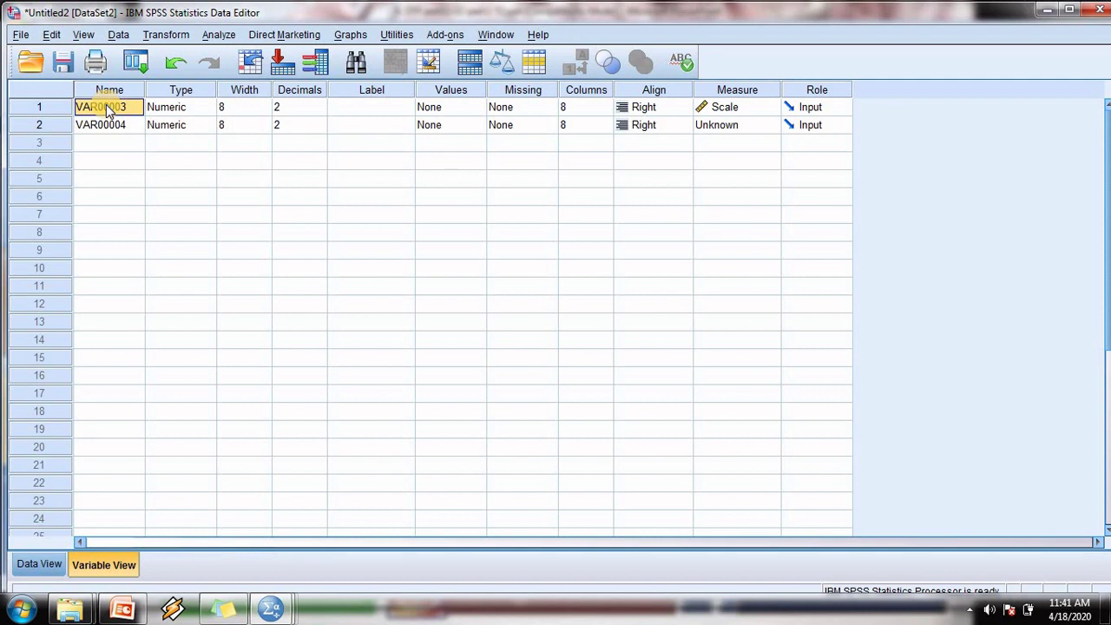
pyautogui.write('Sebe')
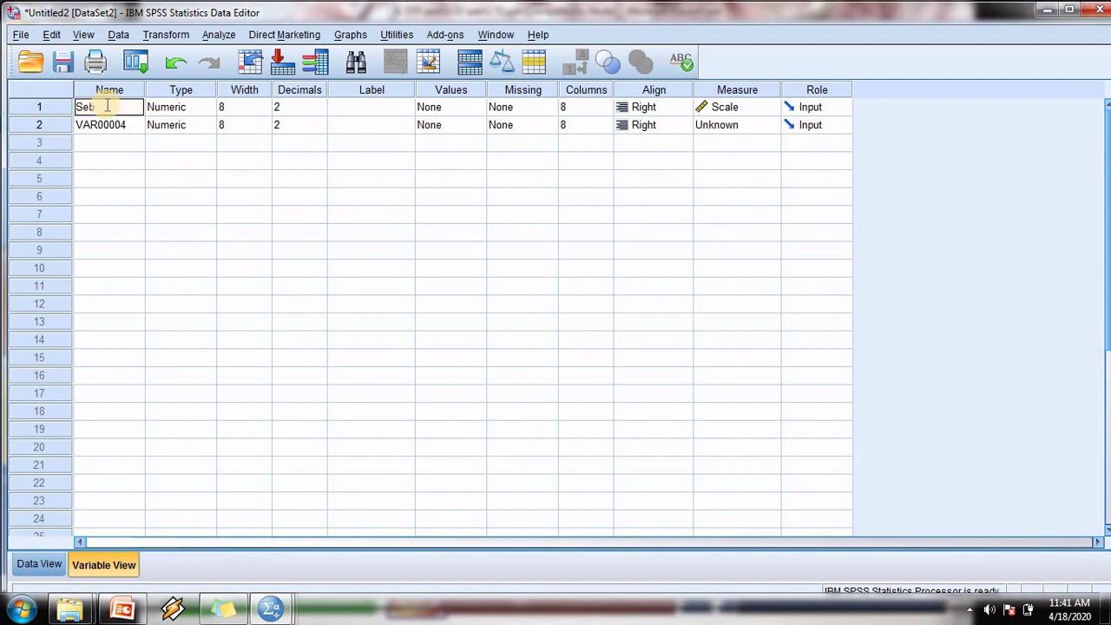
pyautogui.write('lum')
pyautogui.press('Return')
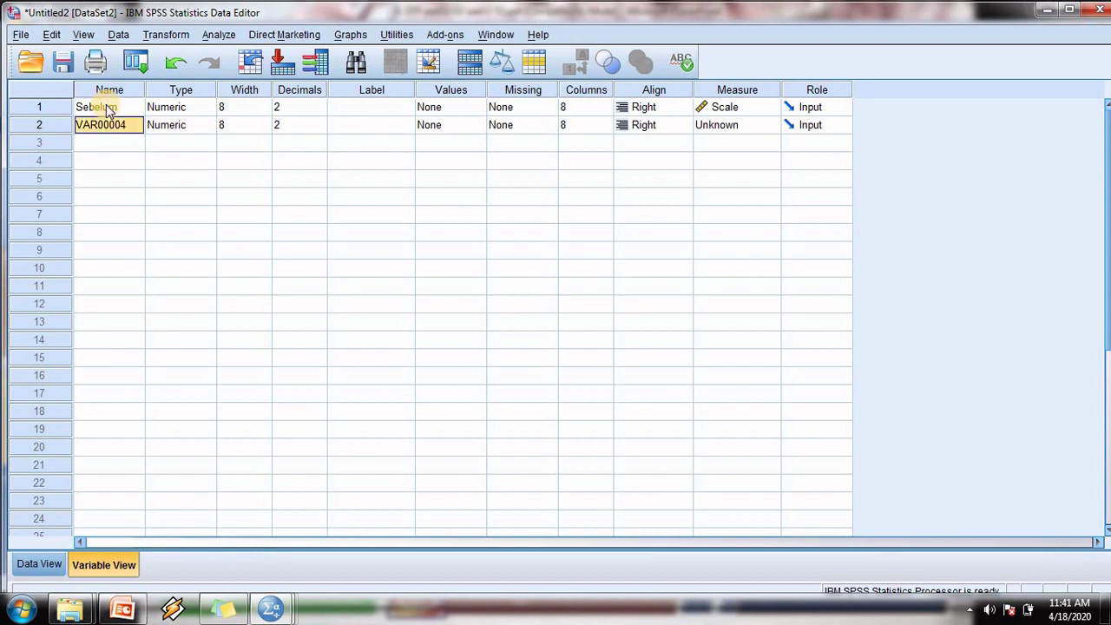
pyautogui.write('Se')
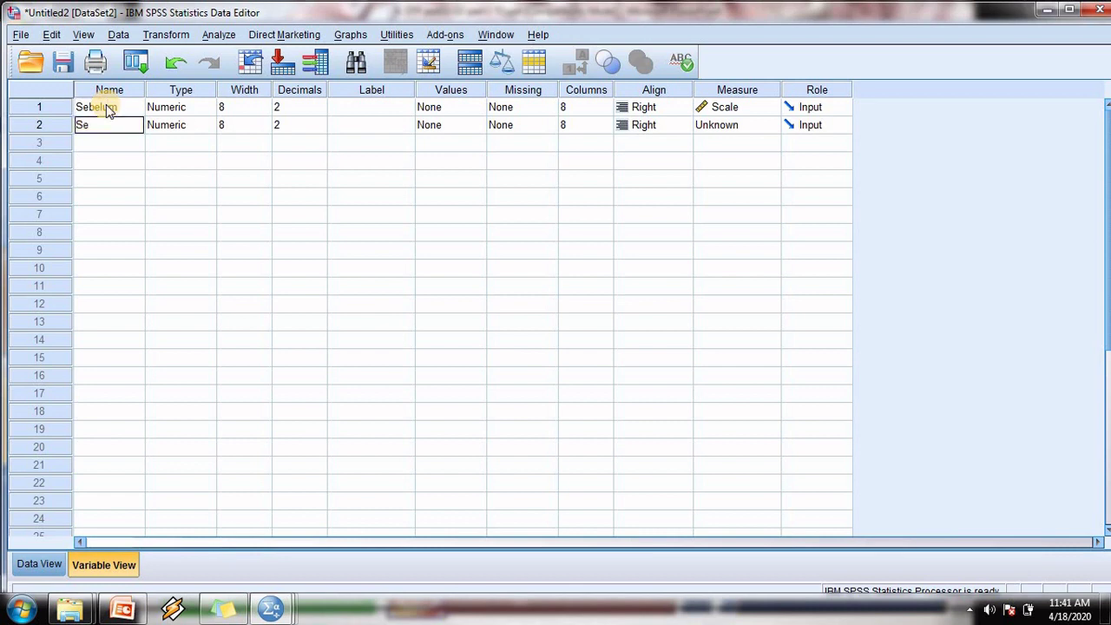
pyautogui.write('sudah')
pyautogui.press('Return')
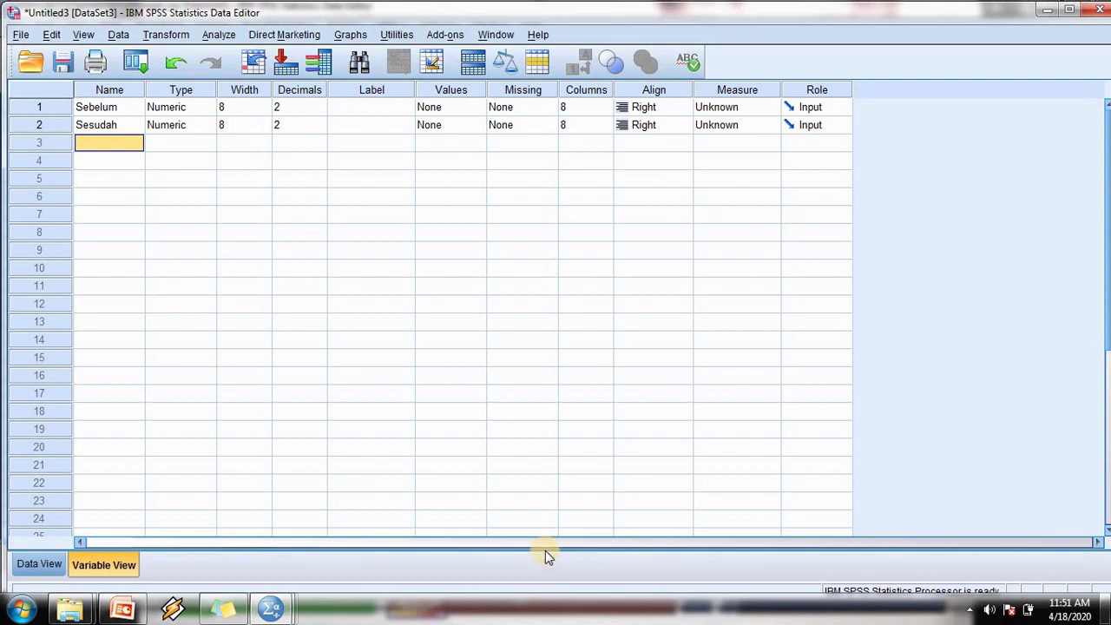
# Step: Set the number of decimals to 0 for both Sebelum and Sesudah
pyautogui.click(321, 112)
pyautogui.click(321, 112)
pyautogui.click(321, 112)
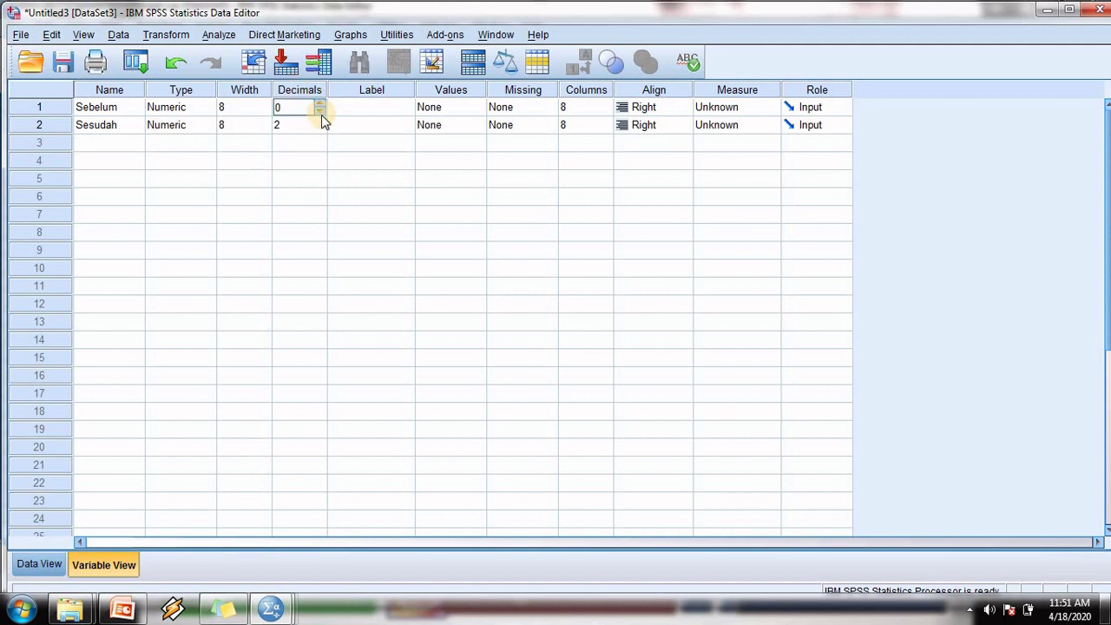
pyautogui.click(319, 131)
pyautogui.click(319, 130)
pyautogui.click(320, 130)
# Step: Set the measurement level of Sebelum and Sesudah to Scale and return to the data values
pyautogui.click(752, 111)
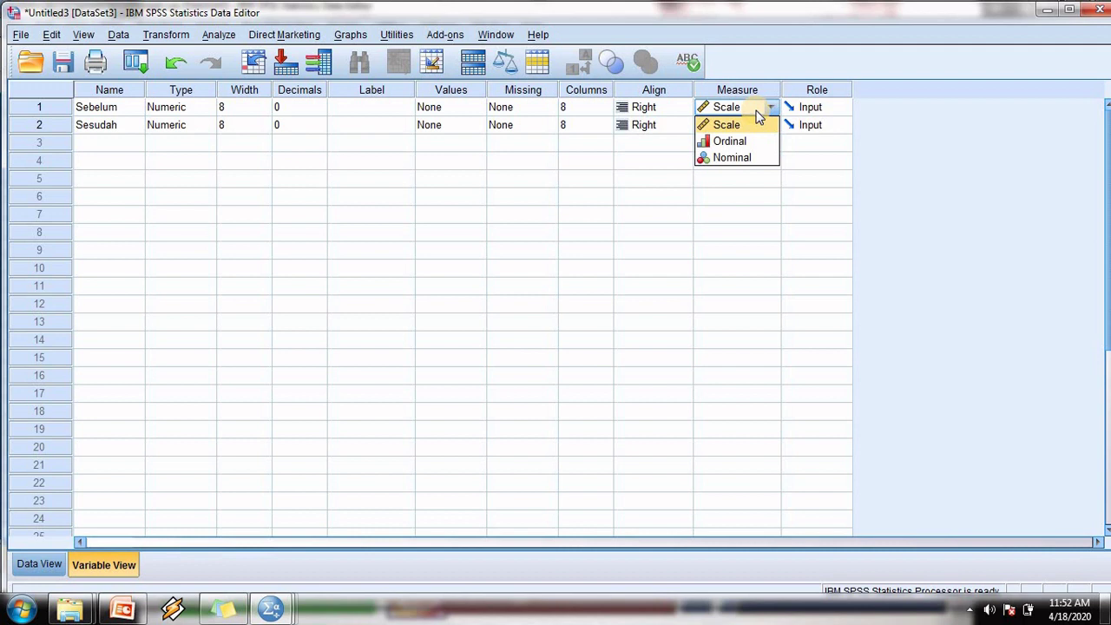
pyautogui.click(737, 125)
pyautogui.click(738, 126)
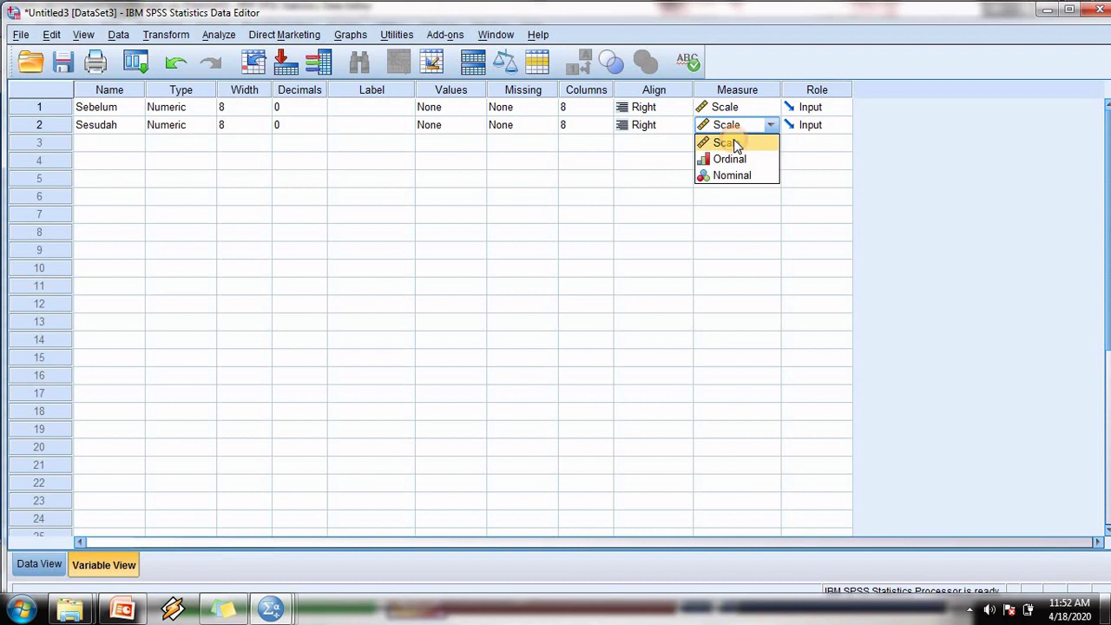
pyautogui.click(734, 143)
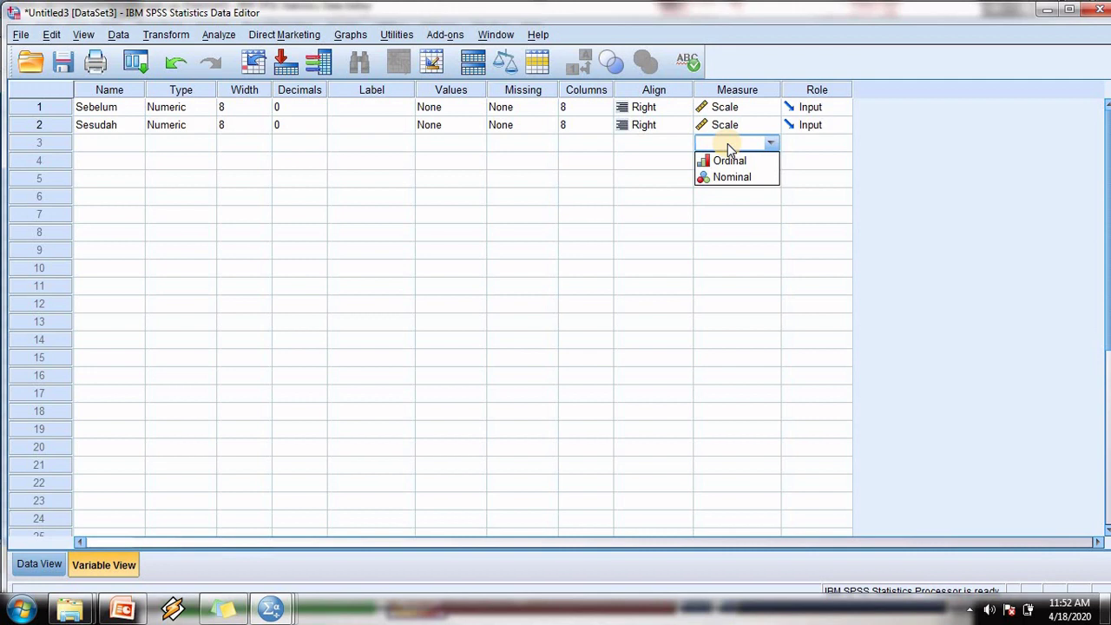
pyautogui.click(39, 565)
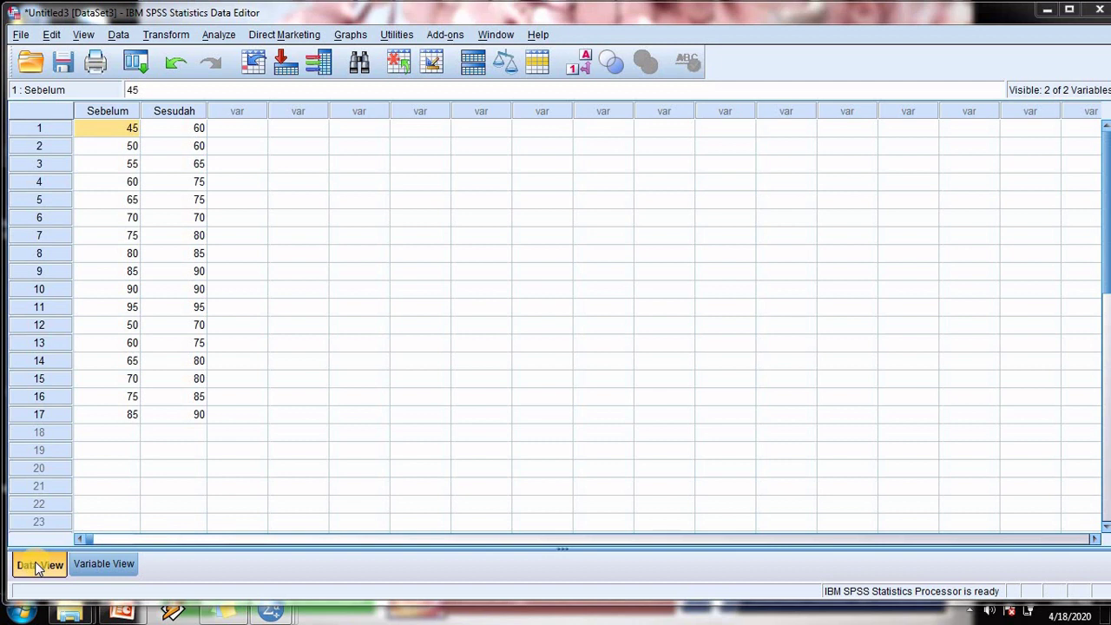
pyautogui.click(105, 564)
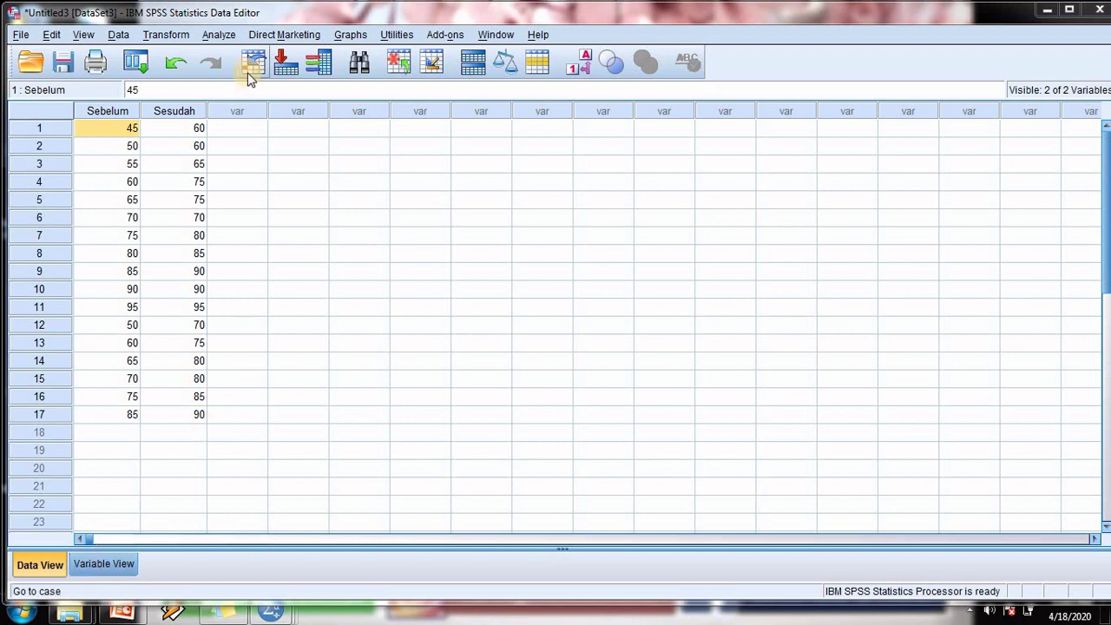
# Step: Set up a Paired-Samples T Test with Sebelum as Variable1 and Sesudah as Variable2 of pair 1
pyautogui.click(219, 34)
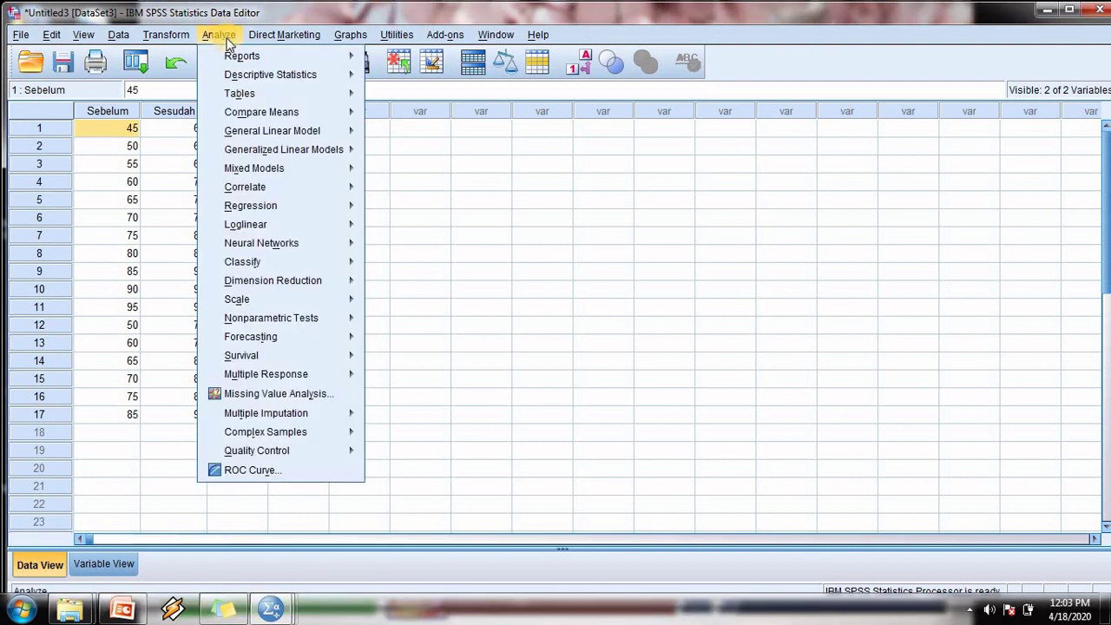
pyautogui.moveTo(266, 114)
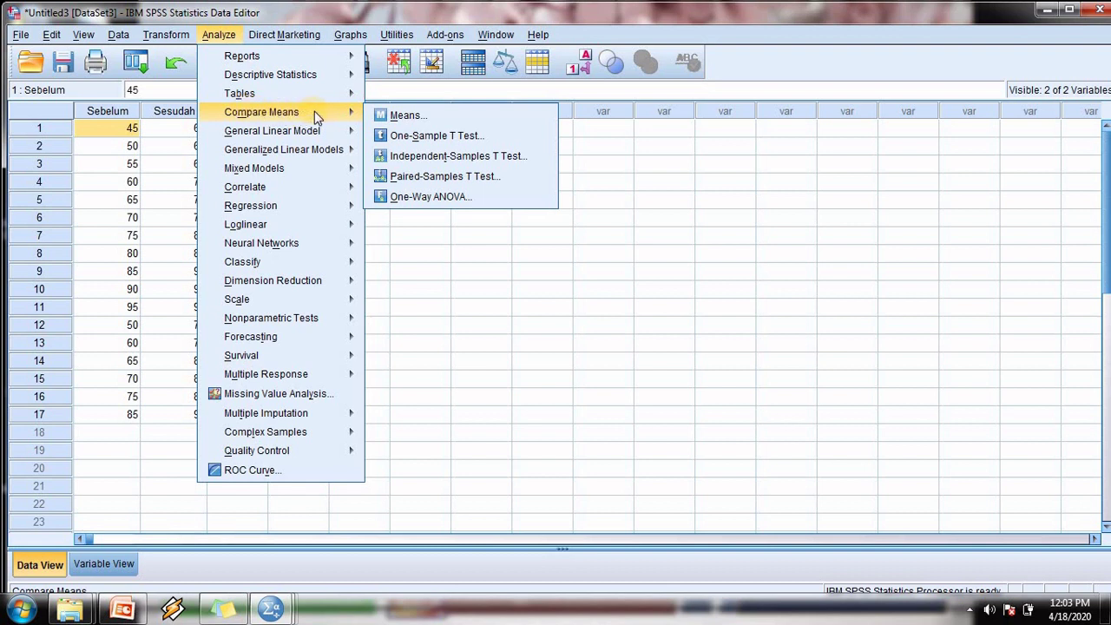
pyautogui.click(494, 177)
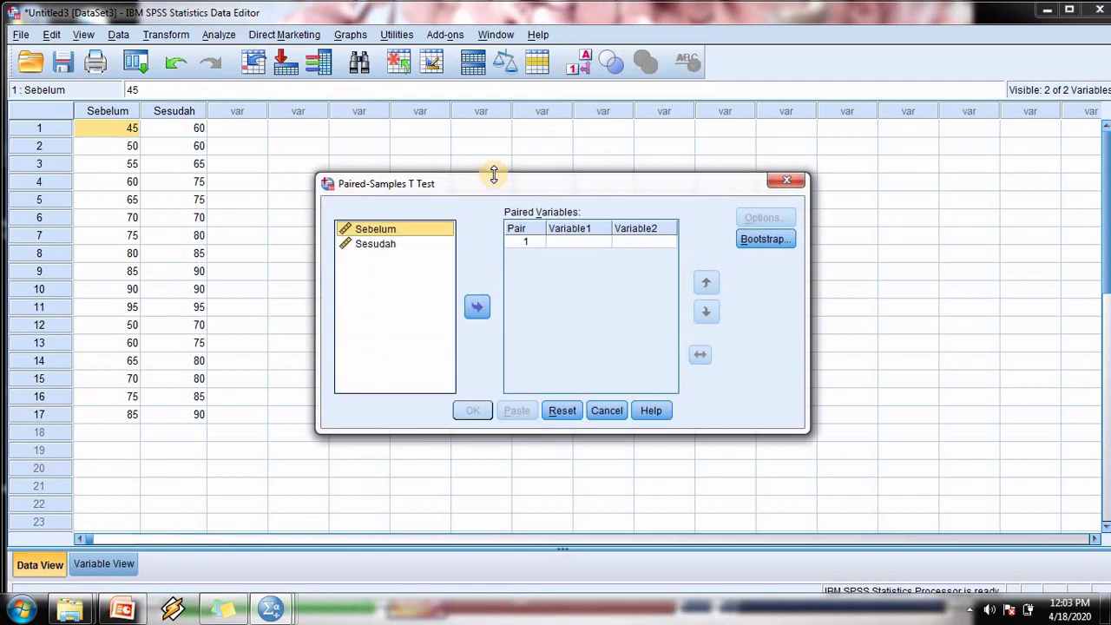
pyautogui.moveTo(497, 178); pyautogui.dragTo(425, 168)
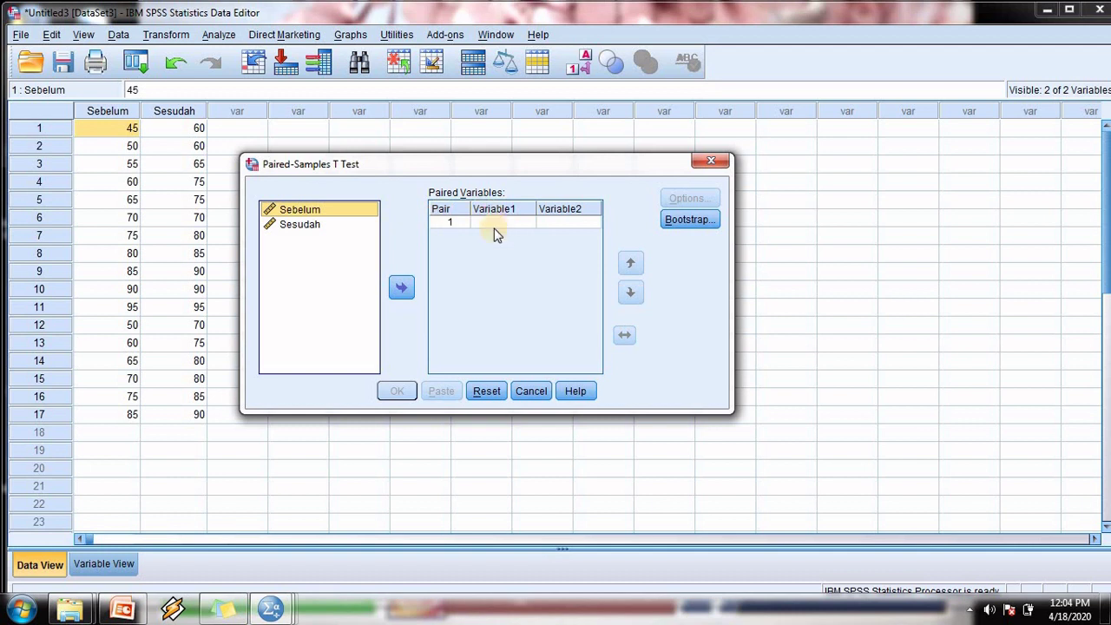
pyautogui.keyDown('ctrl'); pyautogui.click(330, 227); pyautogui.keyUp('ctrl')
pyautogui.click(337, 213)
pyautogui.click(402, 286)
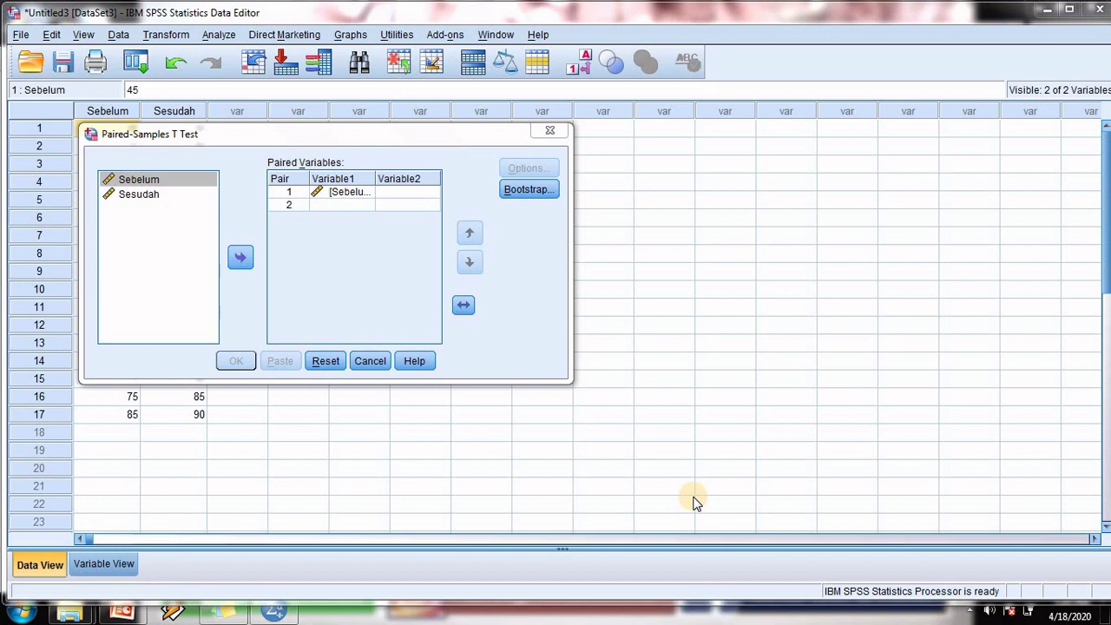
pyautogui.click(170, 198)
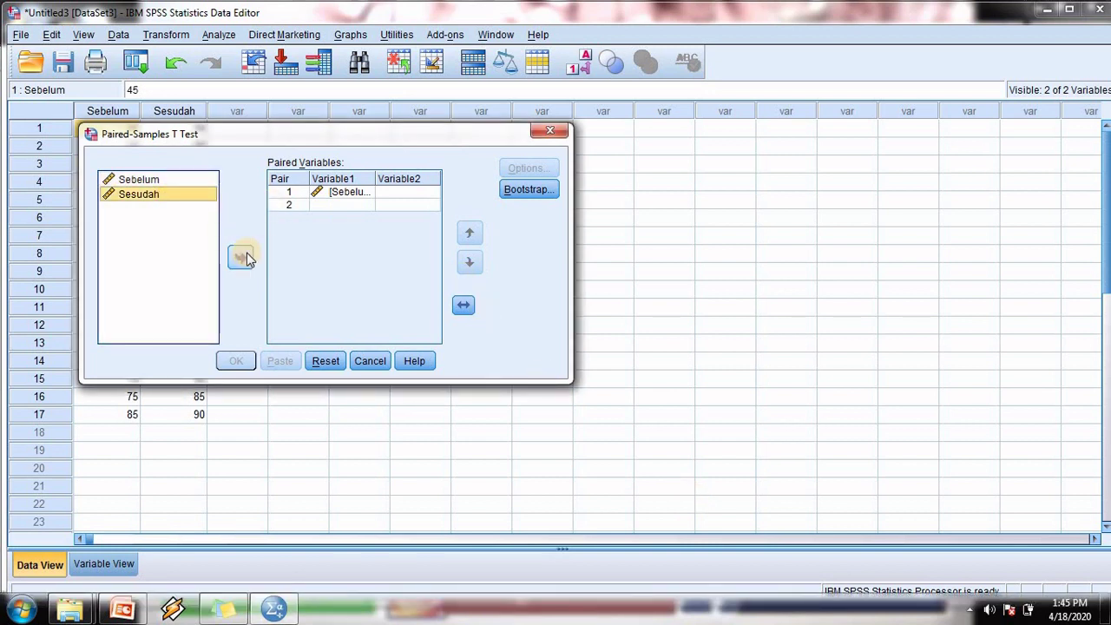
pyautogui.click(241, 257)
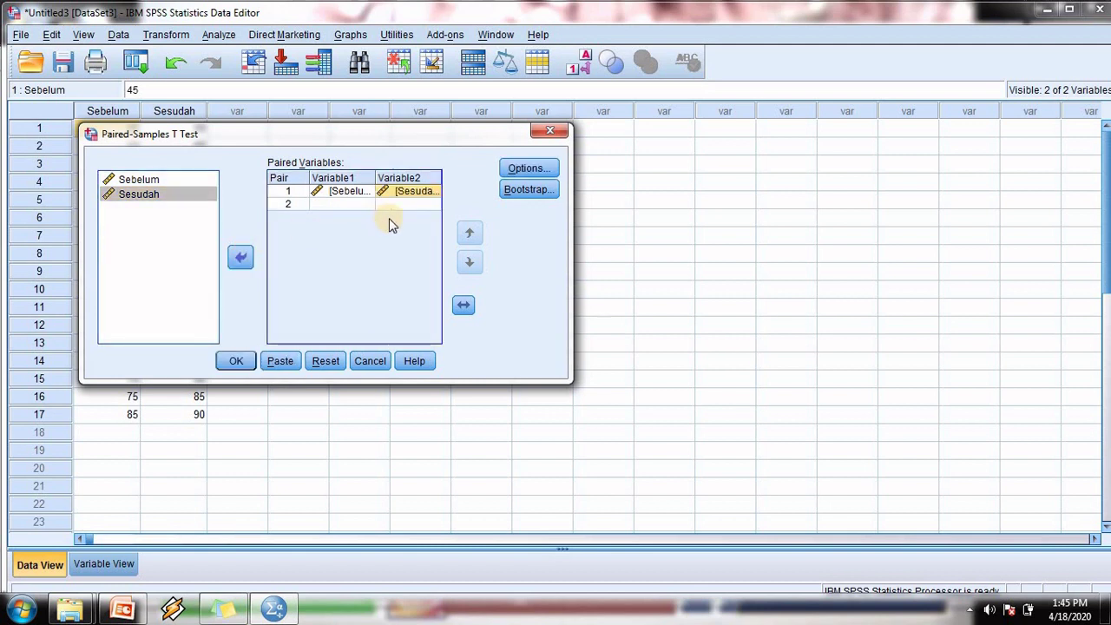
# Step: Keep the confidence interval at 95% in the test options and run the paired-samples t test
pyautogui.click(530, 169)
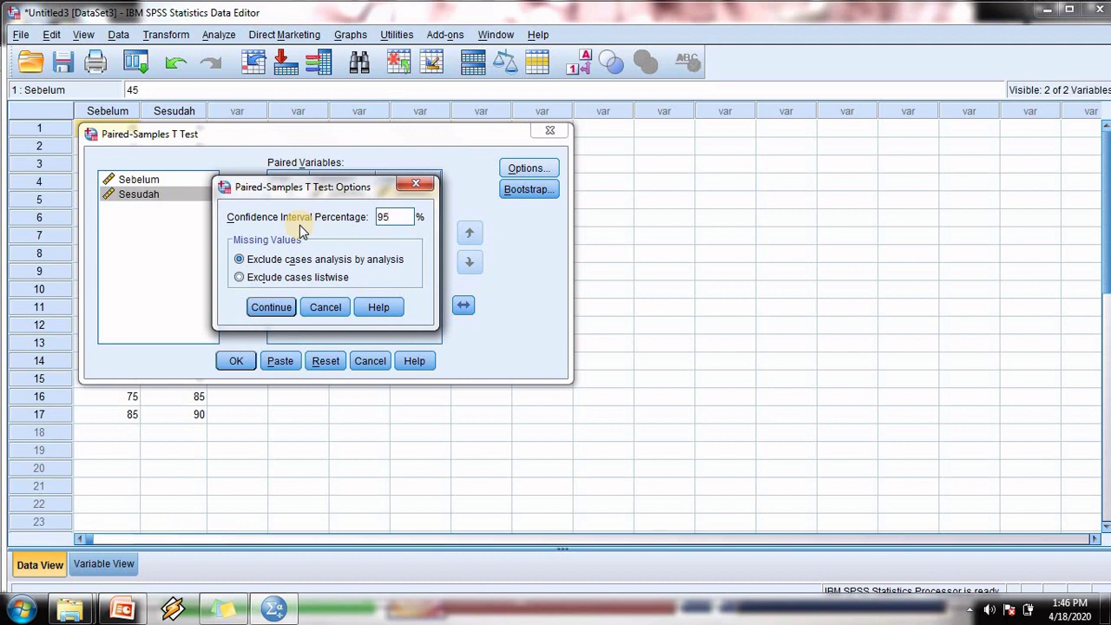
pyautogui.click(404, 214)
pyautogui.click(270, 307)
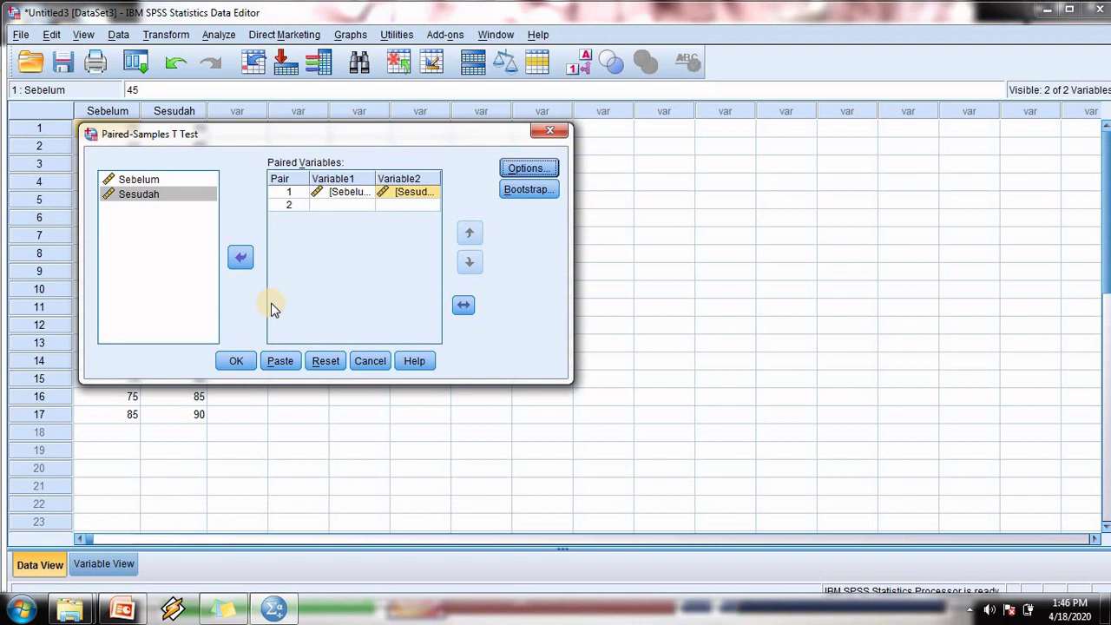
pyautogui.click(232, 368)
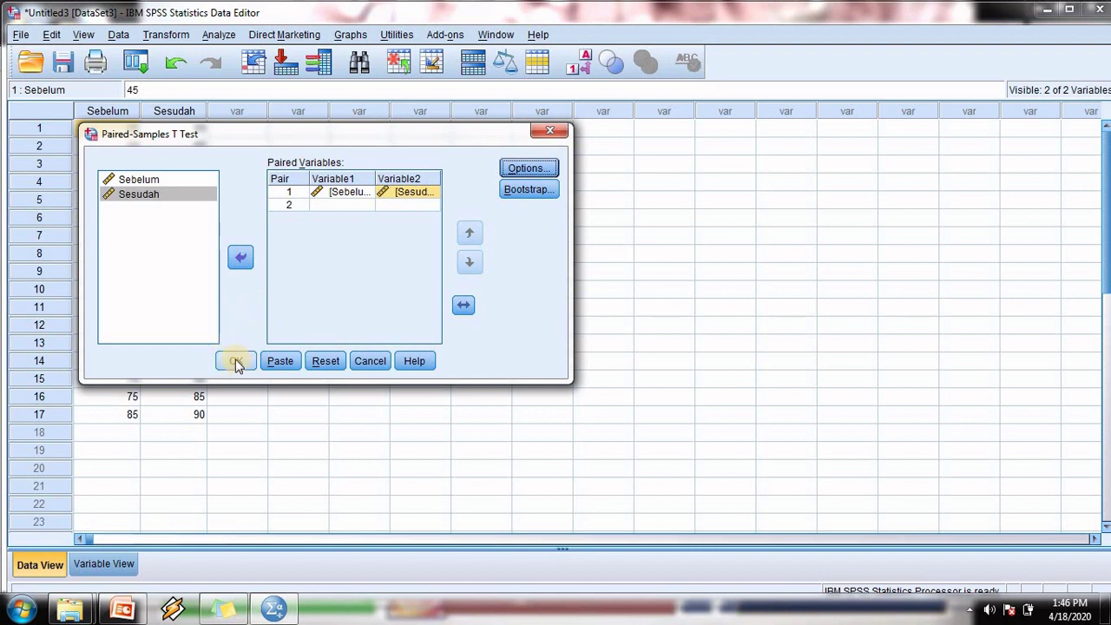
pyautogui.click(235, 362)
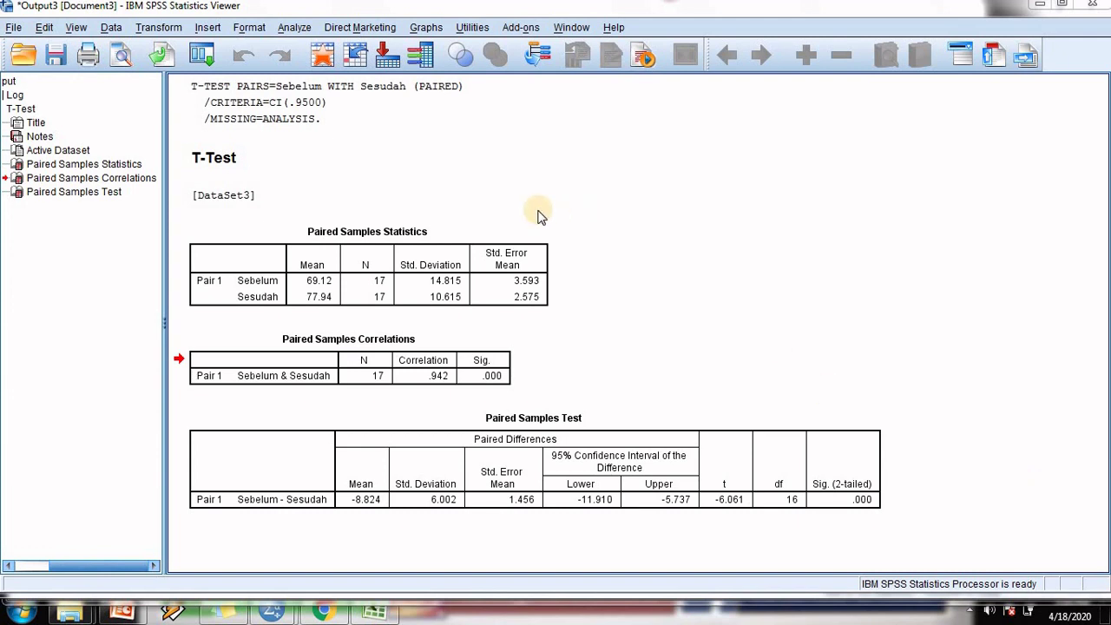
# Step: Examine the Paired Samples Statistics and Paired Samples Test tables, including the two-tailed significance
pyautogui.click(555, 256)
pyautogui.click(314, 317)
pyautogui.click(298, 268)
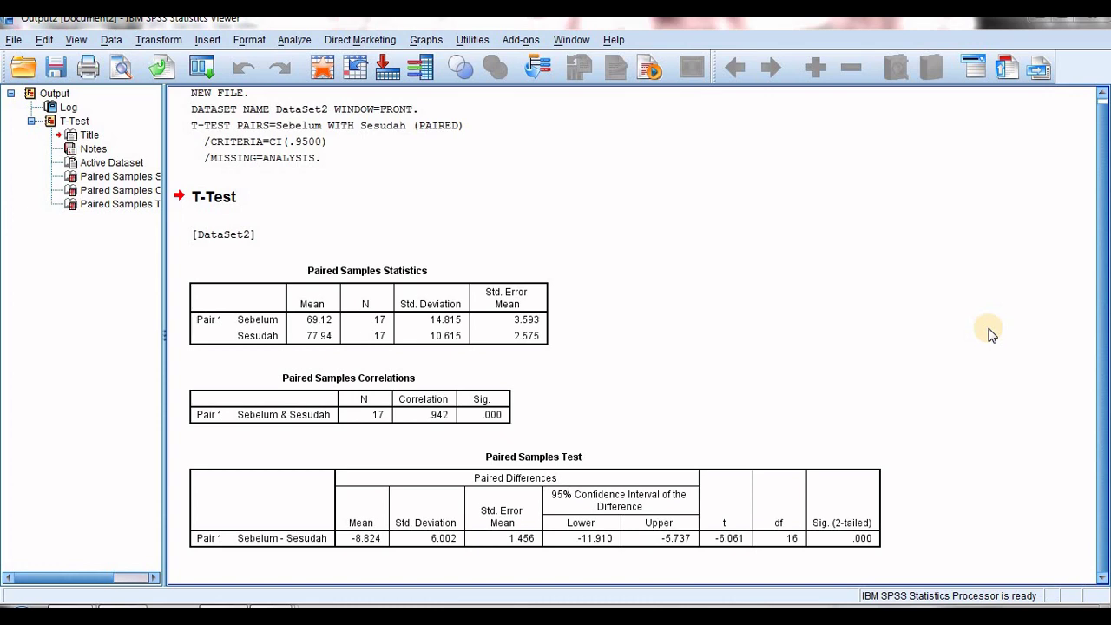
pyautogui.click(854, 495)
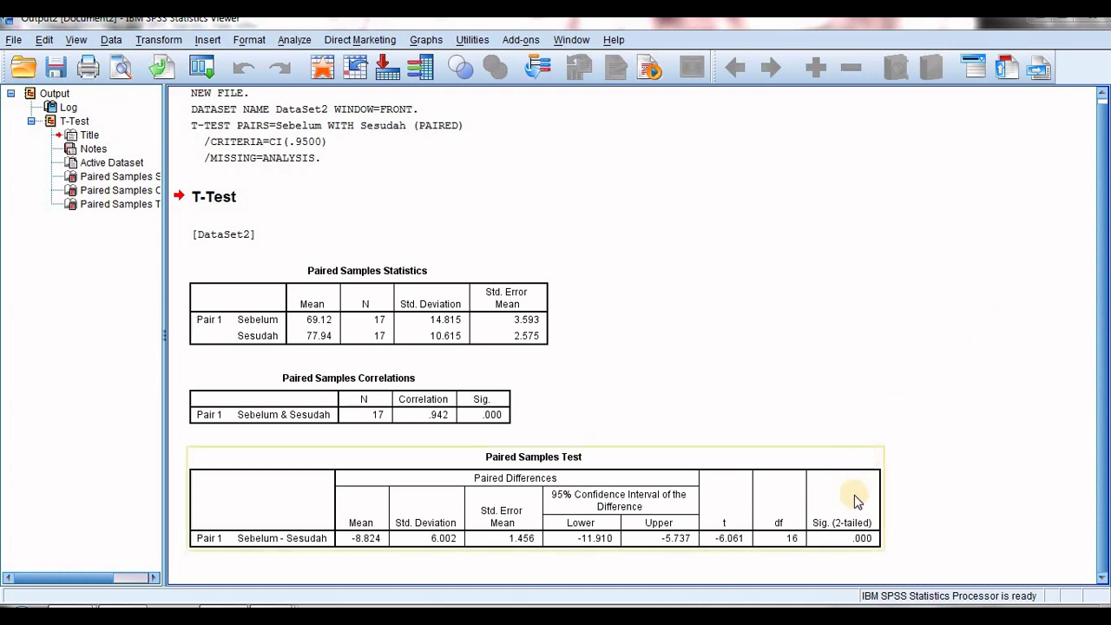